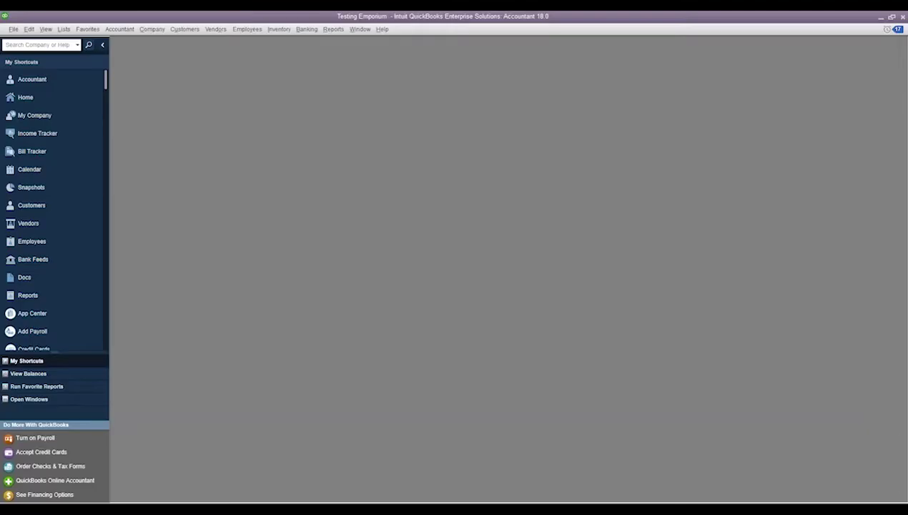
Open the Serial/Lot Numbers settings within the company's advanced inventory preferences
left_click(30, 29)
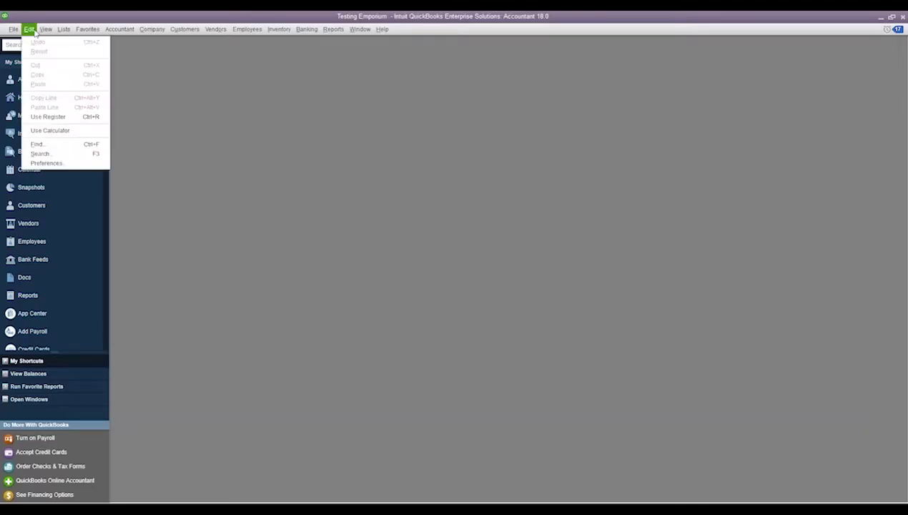
left_click(47, 163)
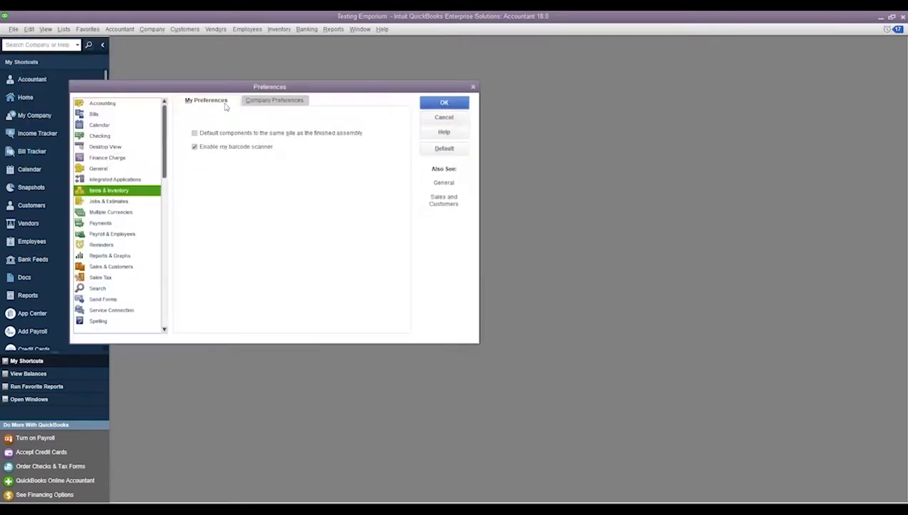
left_click(264, 102)
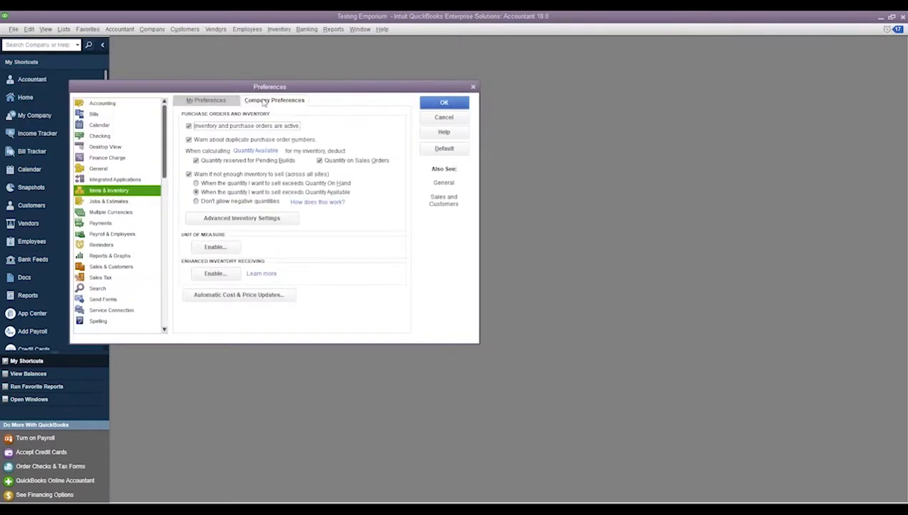
left_click(270, 219)
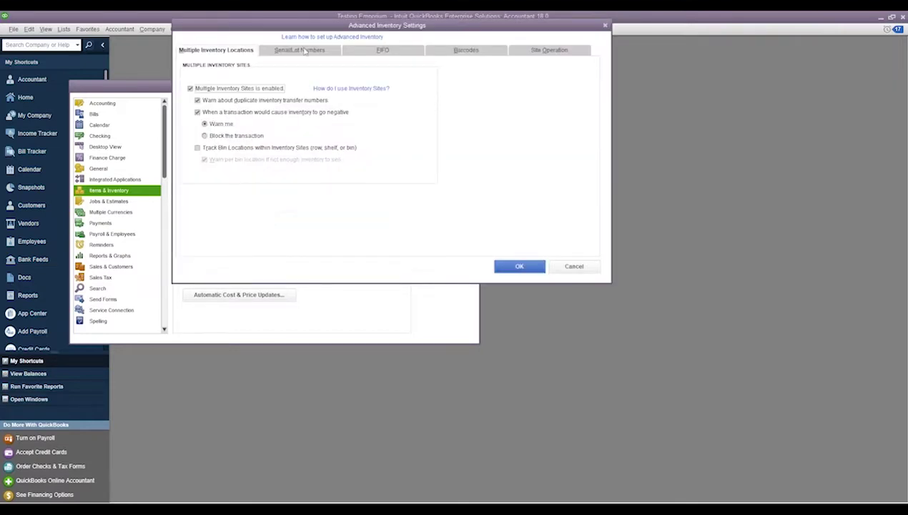
left_click(306, 51)
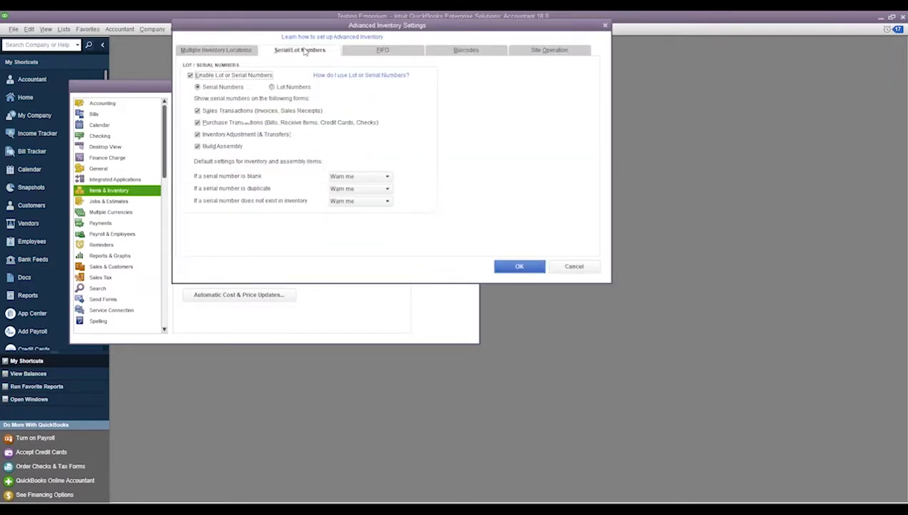
Turn lot or serial number tracking off and back on, and try to switch tracking to Lot Numbers
left_click(246, 75)
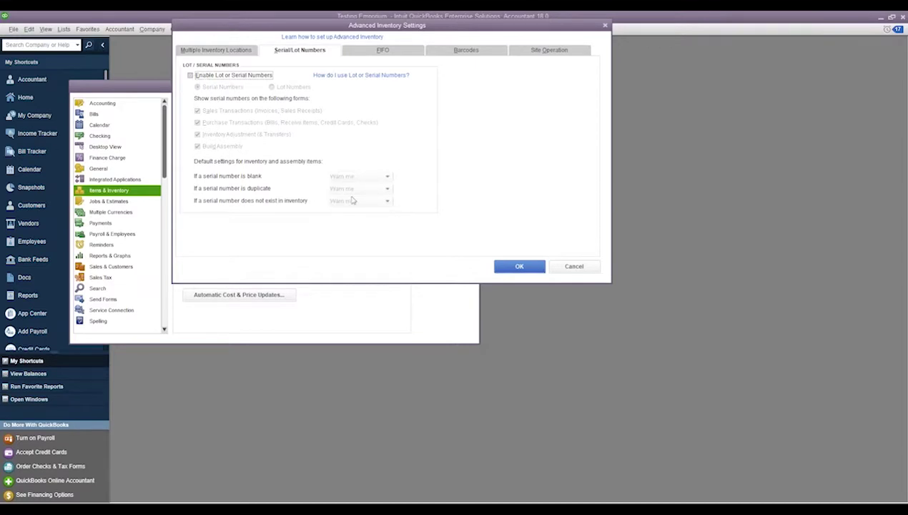
left_click(226, 76)
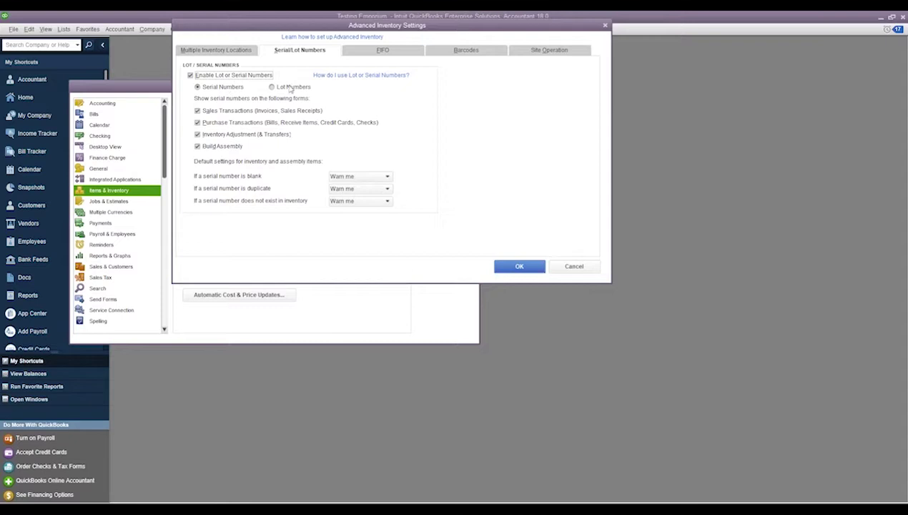
left_click(290, 87)
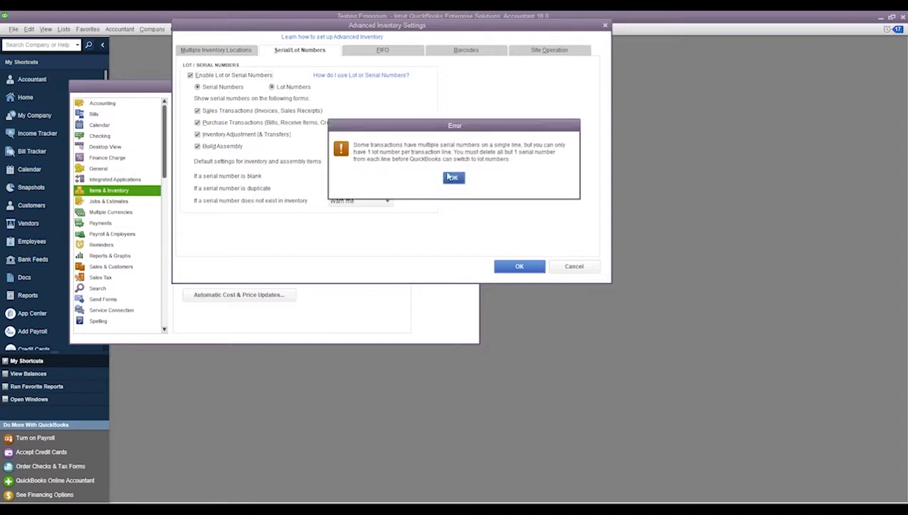
left_click(452, 178)
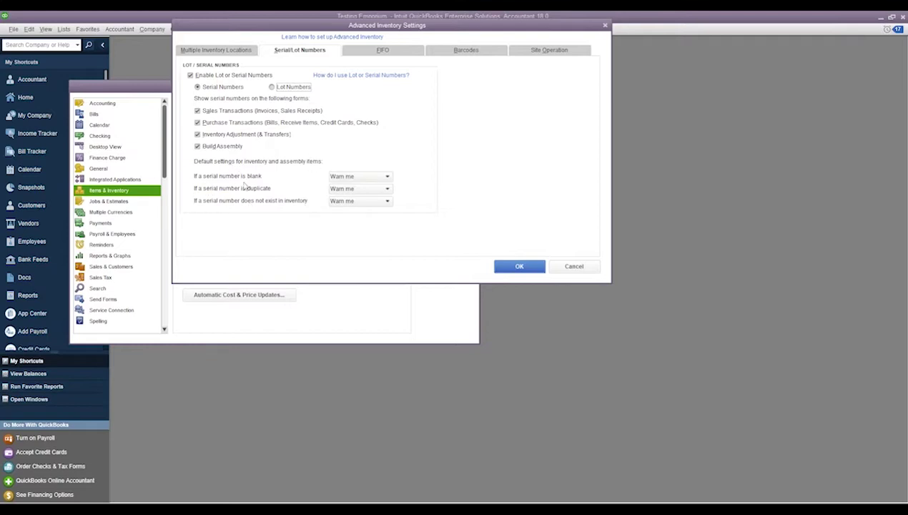
Check the warning options for blank serial numbers, then cancel the advanced inventory settings and close the preferences
left_click(379, 179)
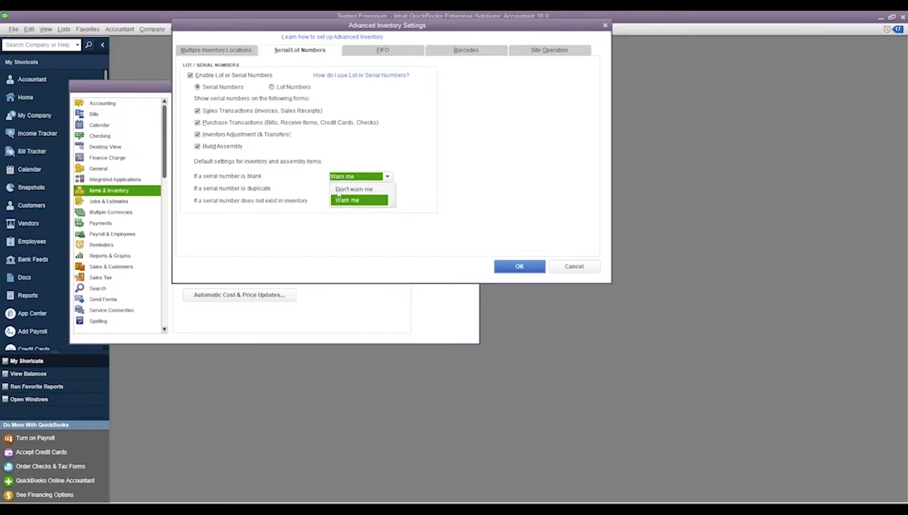
left_click(454, 176)
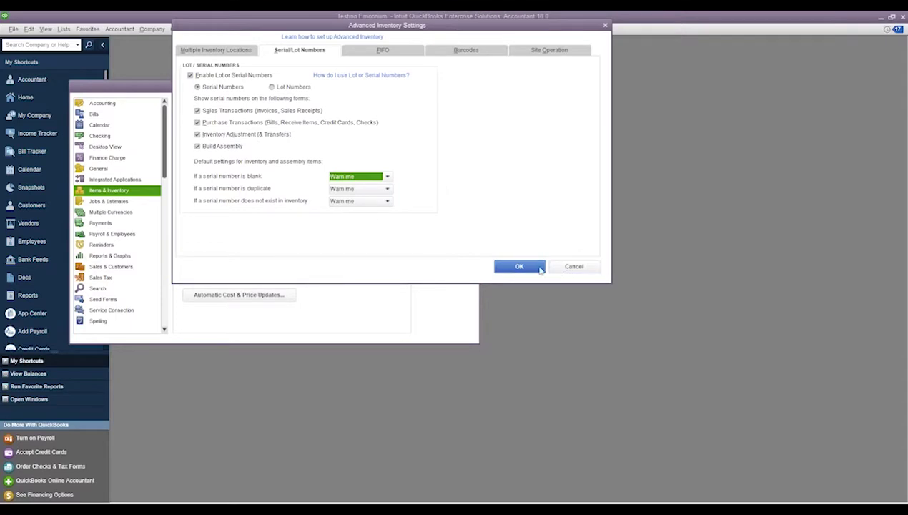
left_click(566, 266)
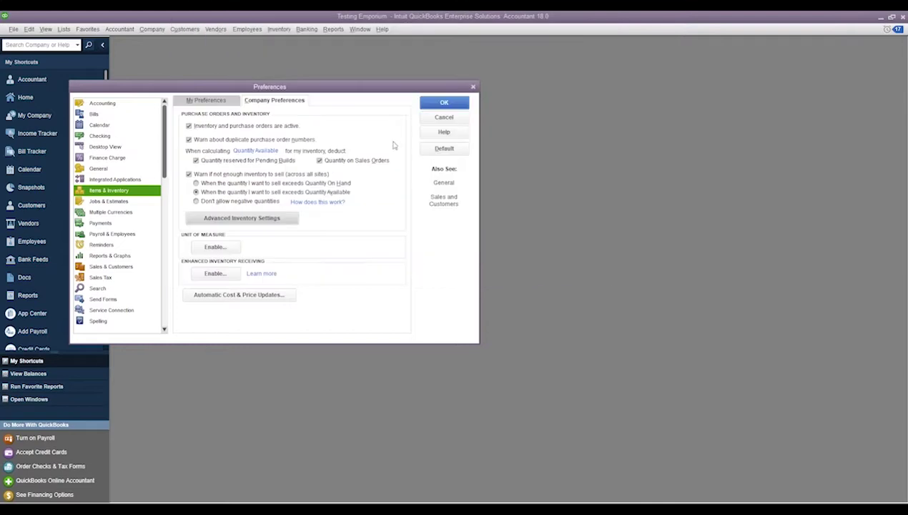
left_click(472, 86)
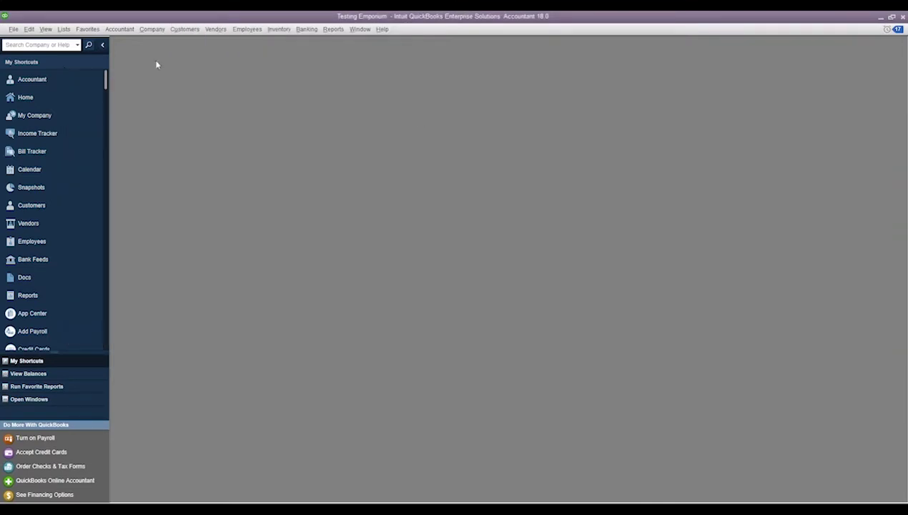
Start a new vendor bill and show its item lines
left_click(215, 30)
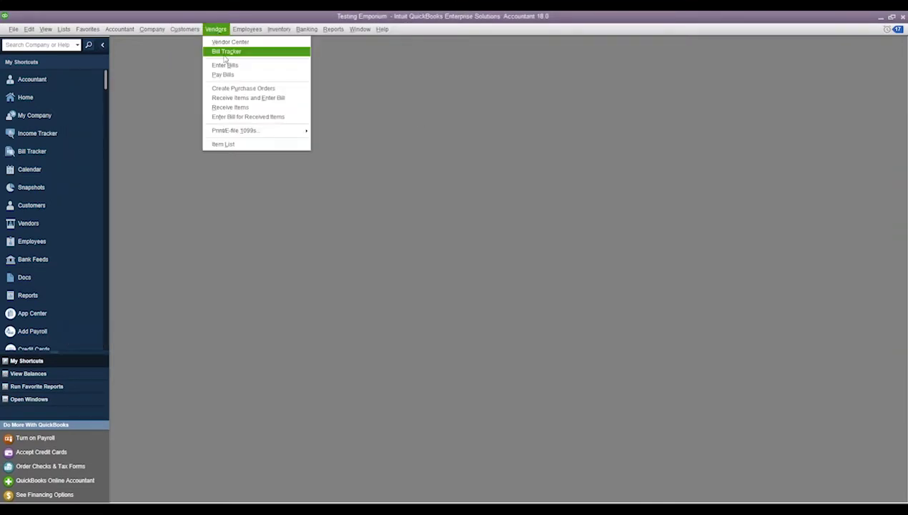
left_click(224, 65)
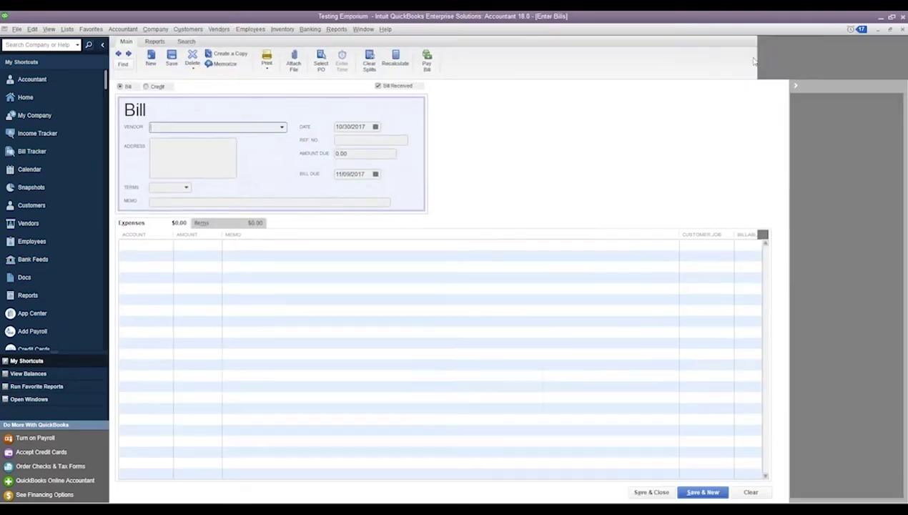
left_click(753, 57)
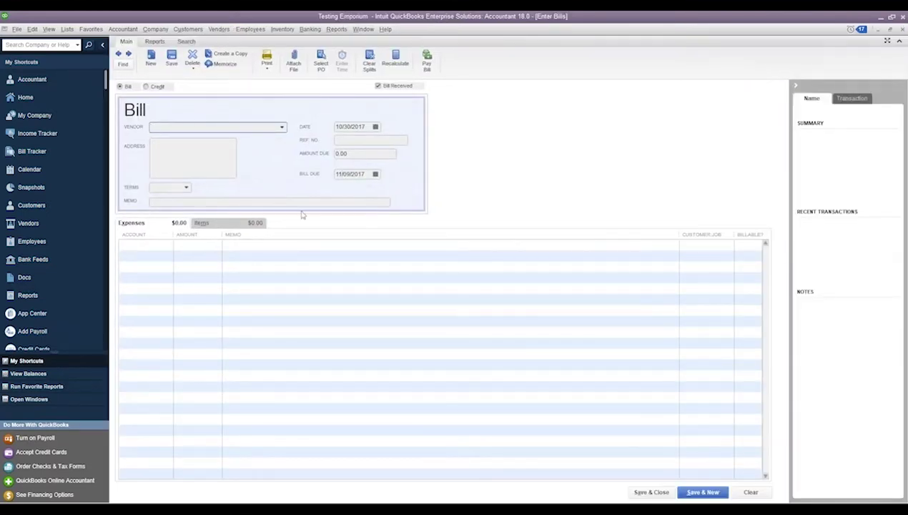
left_click(201, 223)
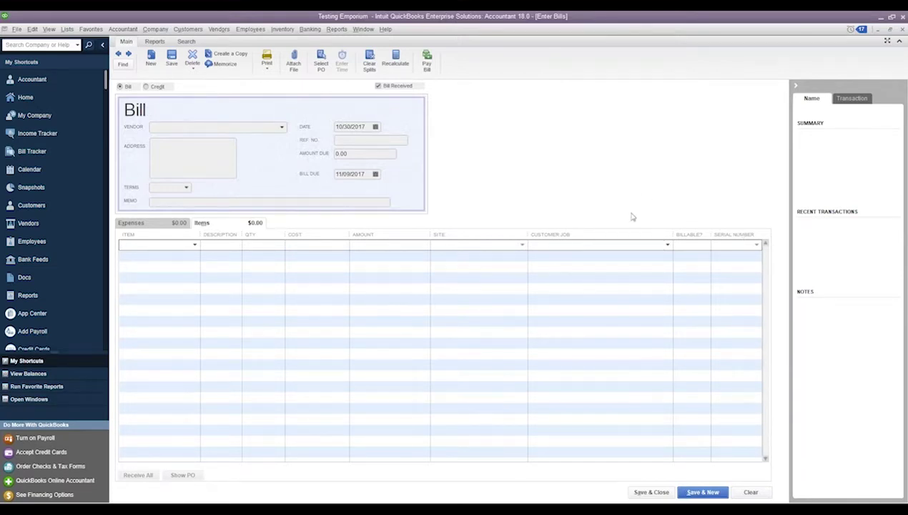
Add one Widget 2 to the bill with Warehouse 1 as its site
left_click(195, 246)
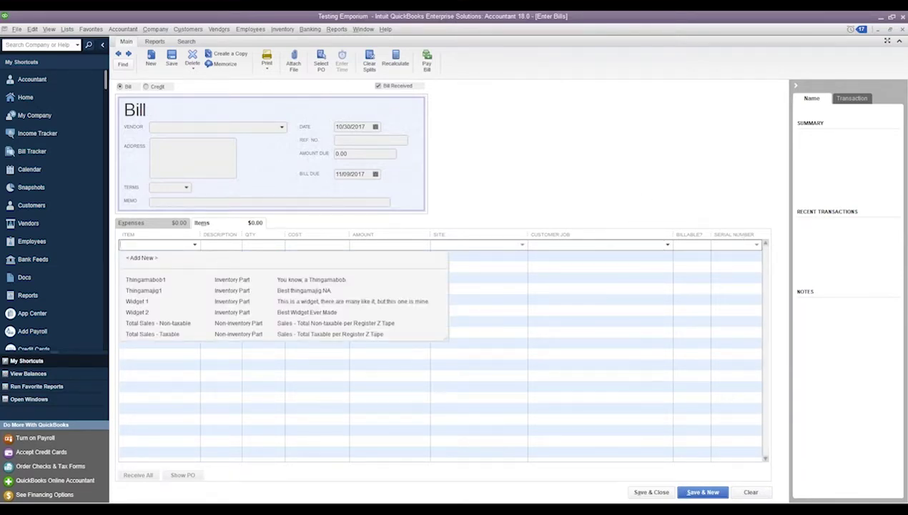
left_click(147, 312)
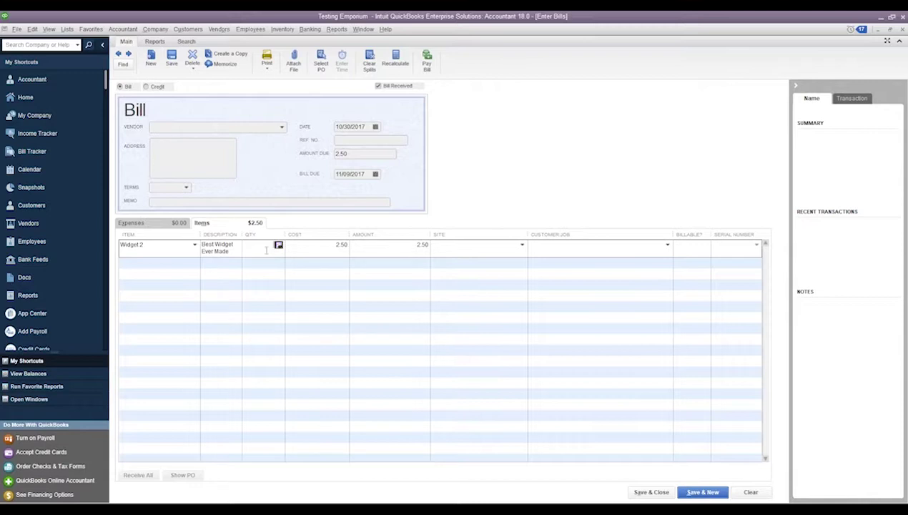
type("1")
left_click(523, 245)
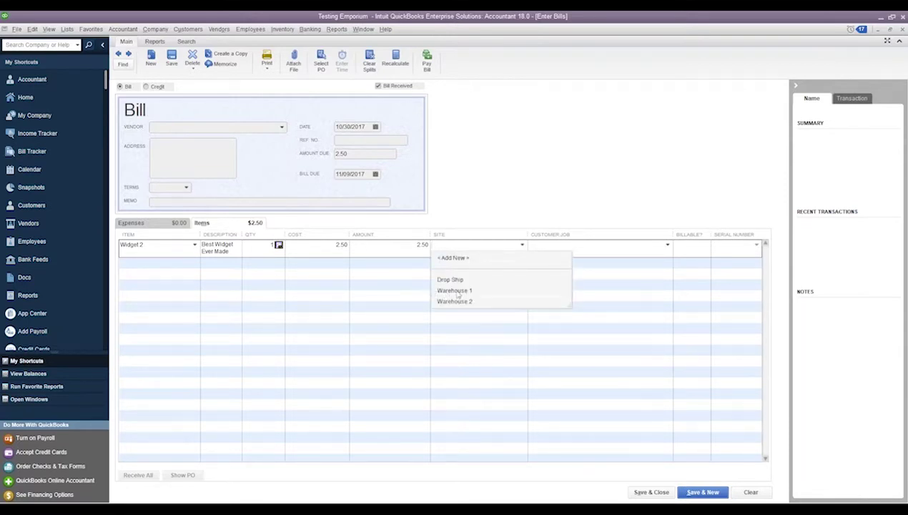
left_click(455, 291)
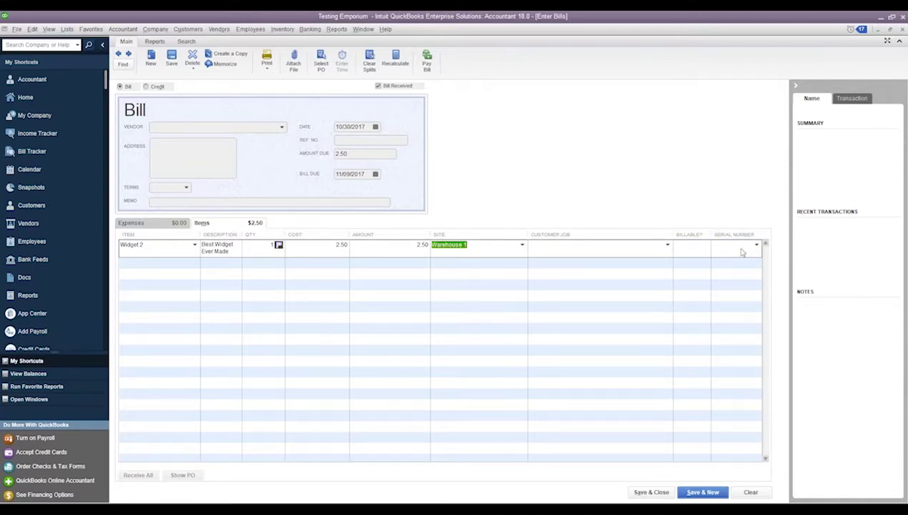
Enter a serial number made of sixes followed by fives on the Widget 2 line
left_click(736, 248)
type("6666666")
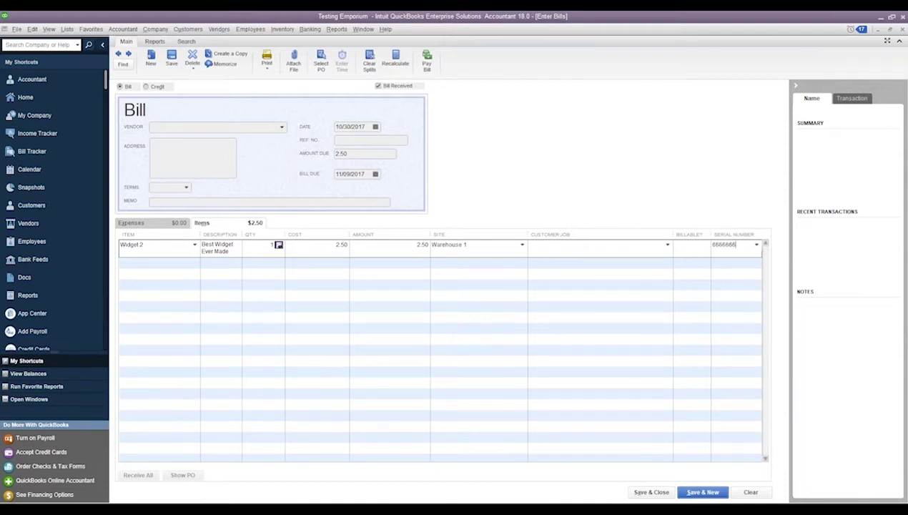
type("65555")
type("555")
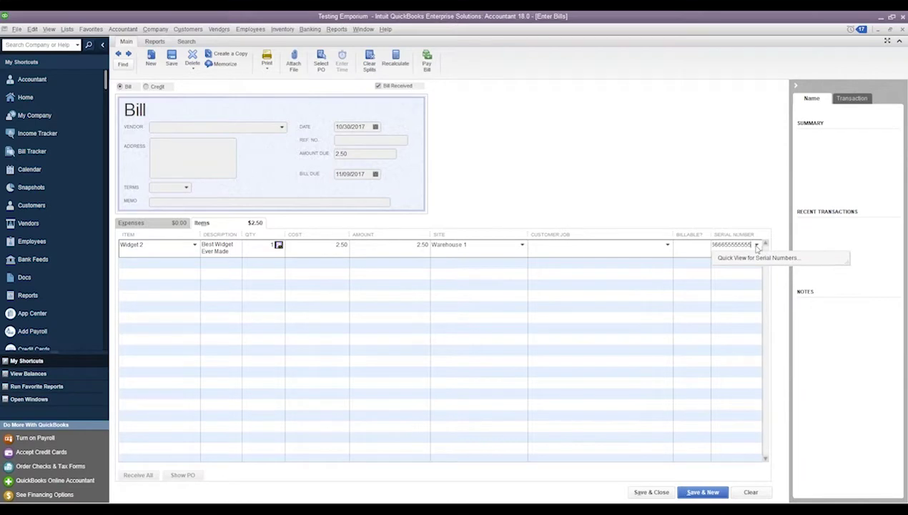
left_click(738, 266)
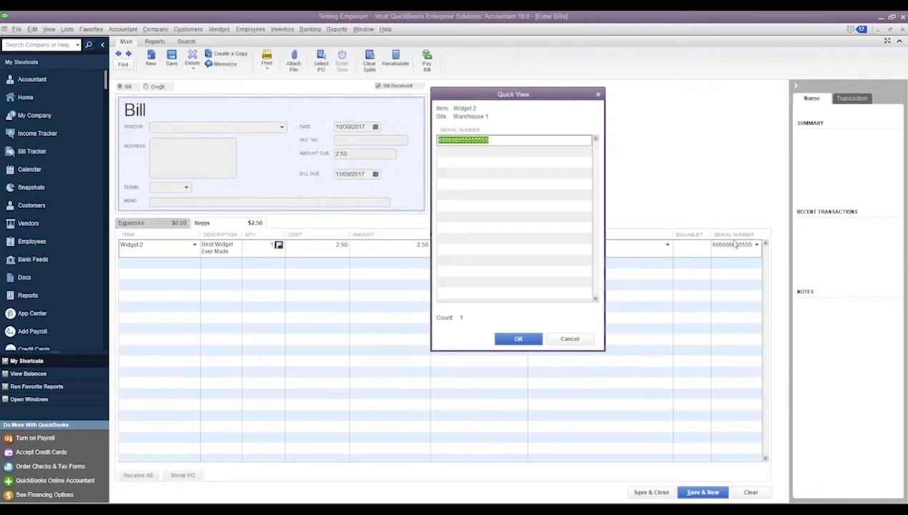
left_click(462, 151)
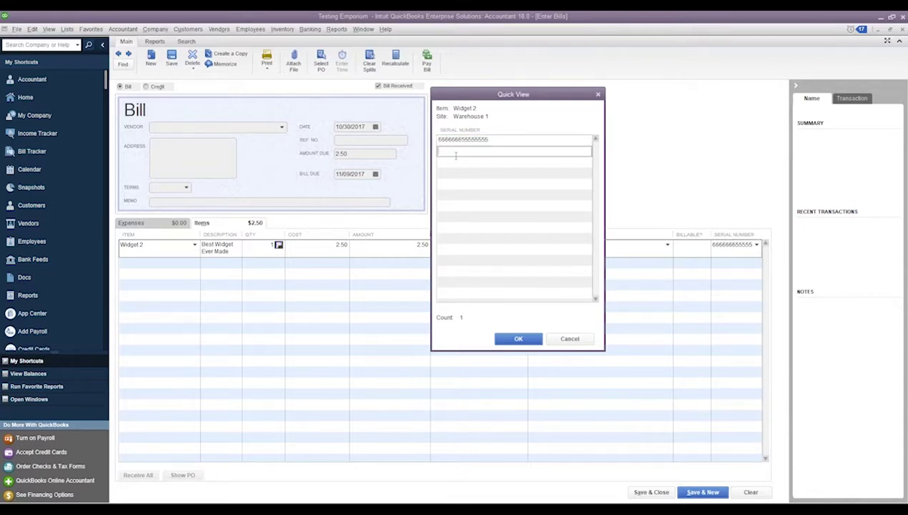
type("555555777777777")
key("Return")
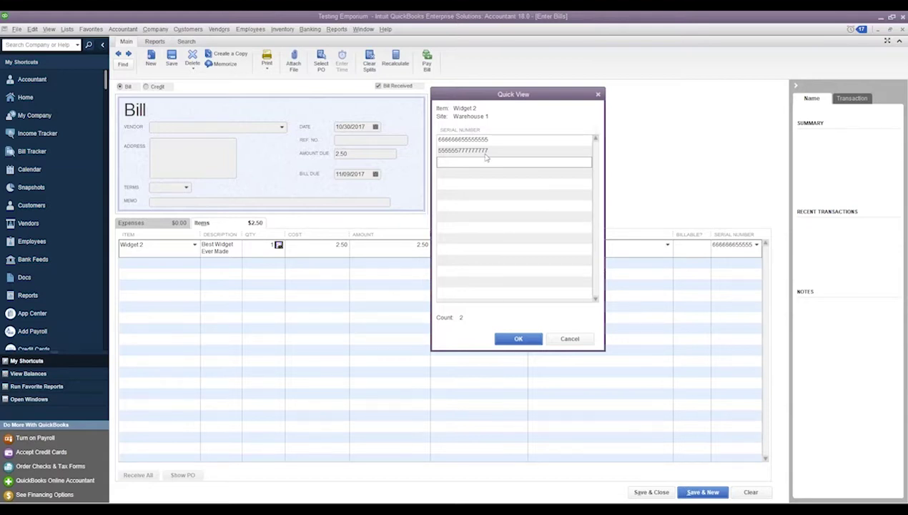
Delete the second serial number, accept the serial number list and close the bill
key("Up")
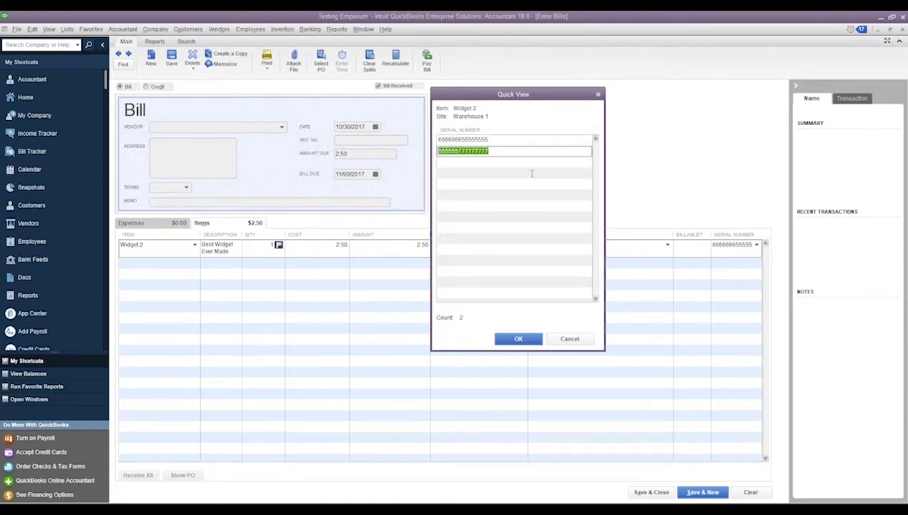
key("Delete")
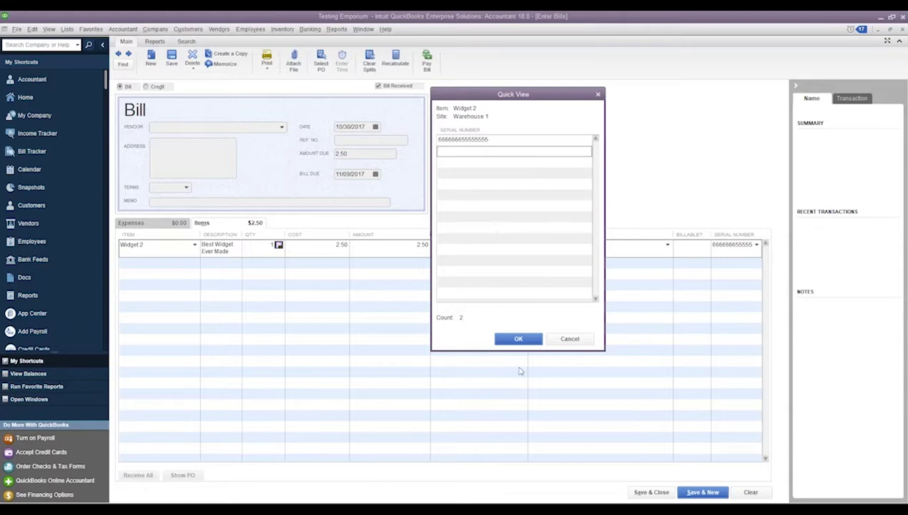
left_click(519, 338)
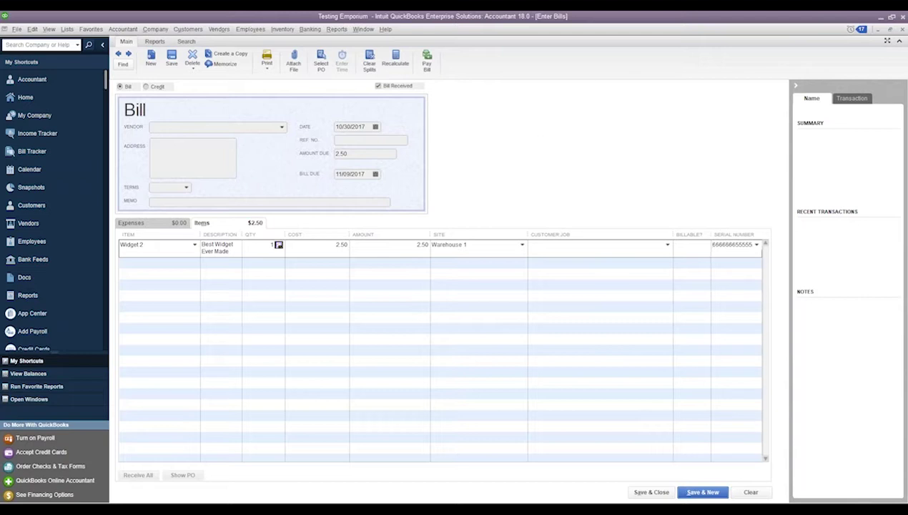
left_click(903, 30)
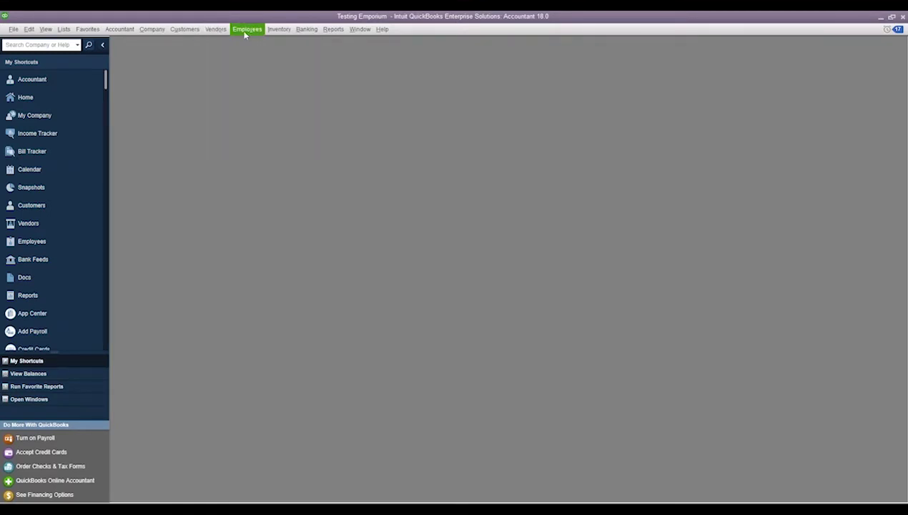
Create a new invoice for the customer Finagraph
left_click(186, 30)
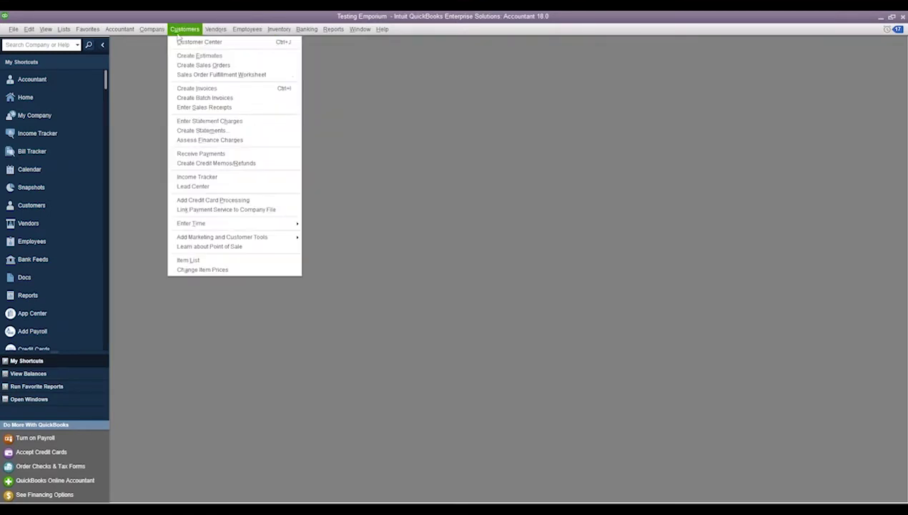
left_click(196, 88)
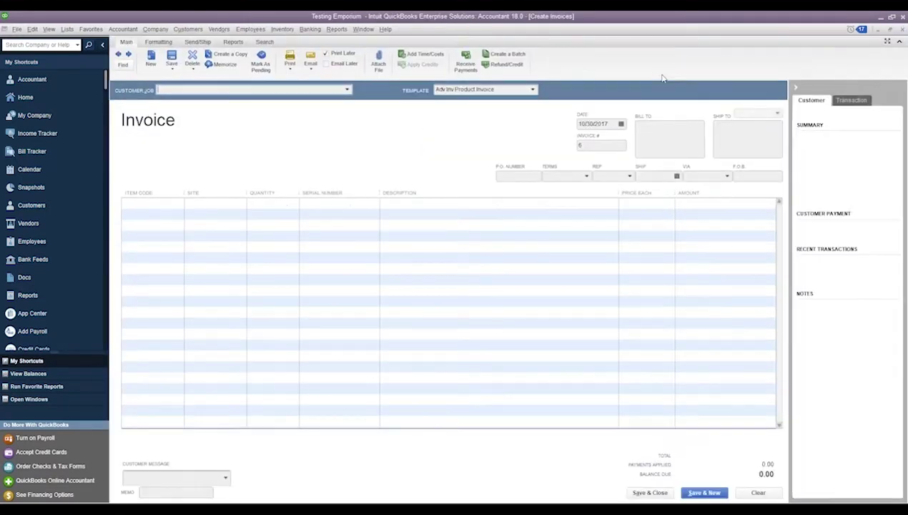
left_click(741, 44)
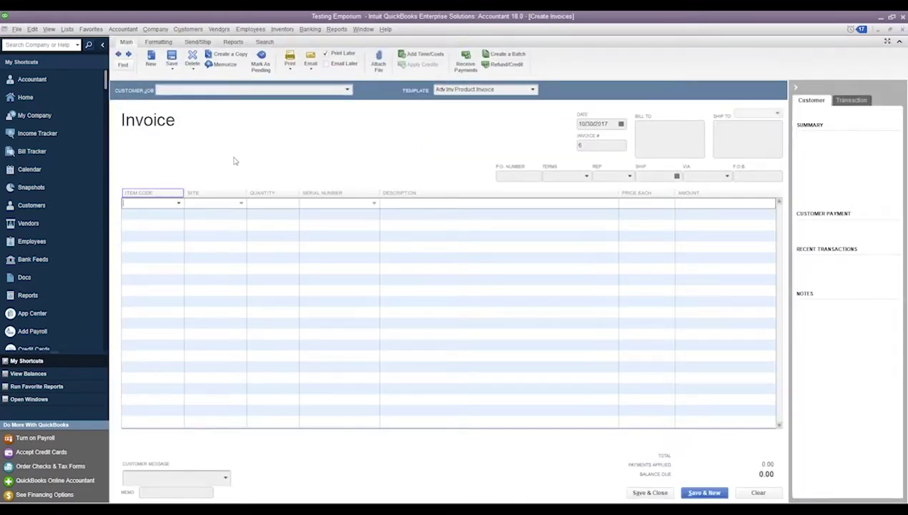
left_click(347, 90)
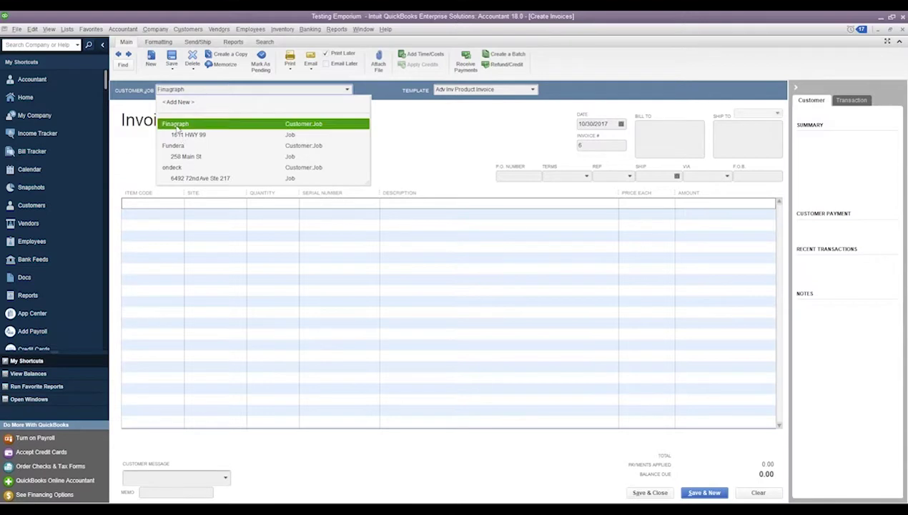
left_click(177, 127)
Add Widget 2 to the first invoice line with Warehouse 1 as its site
left_click(179, 203)
left_click(178, 203)
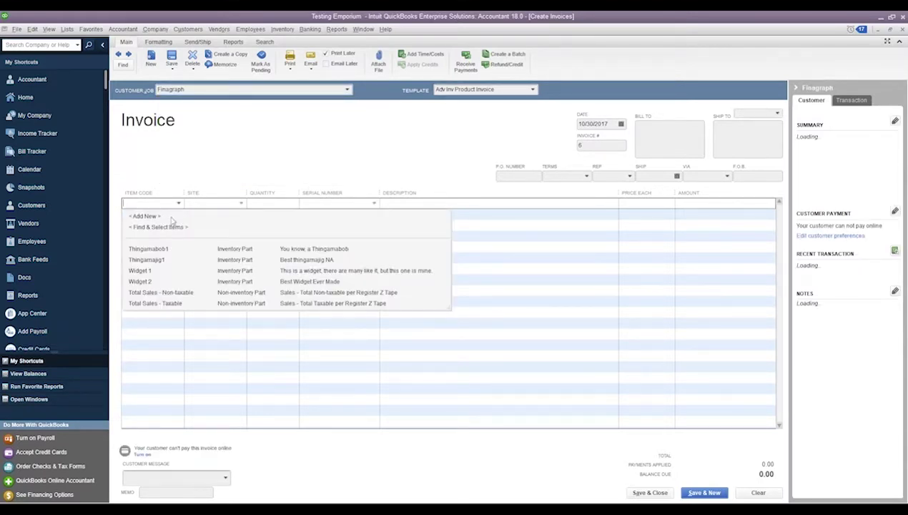
left_click(140, 281)
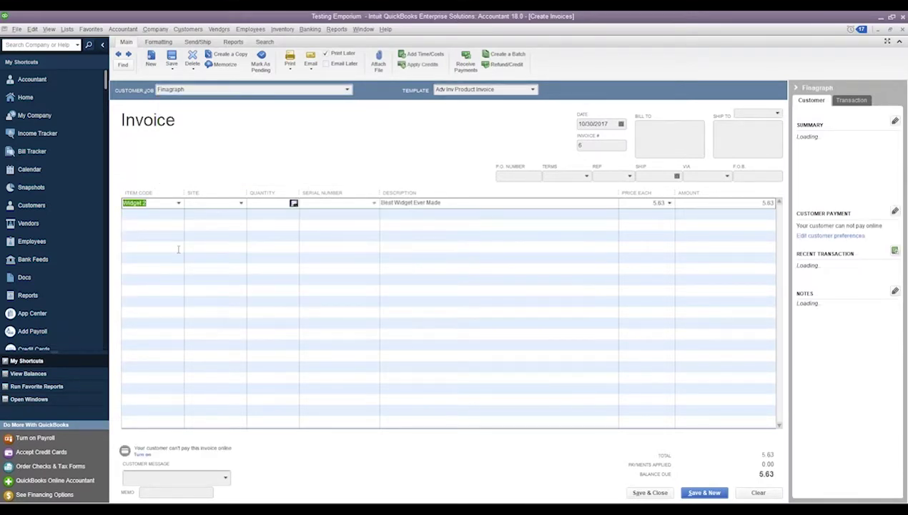
left_click(241, 204)
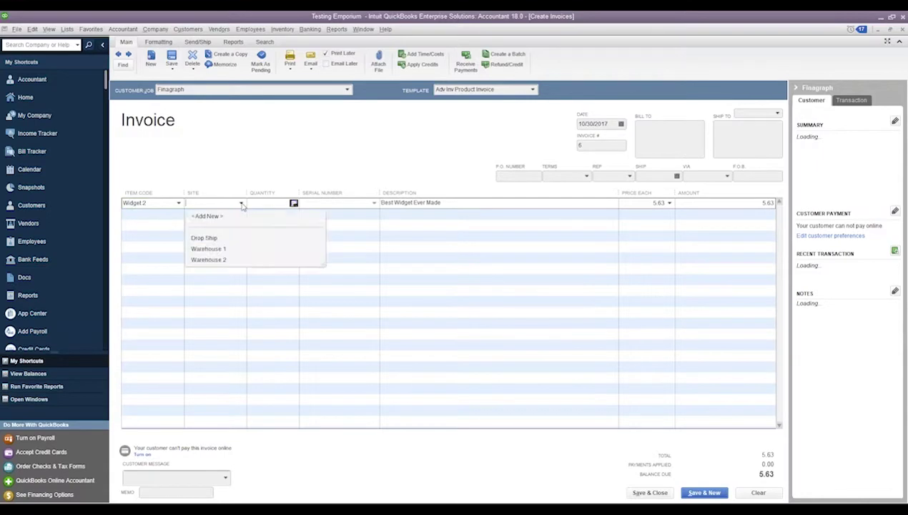
left_click(213, 249)
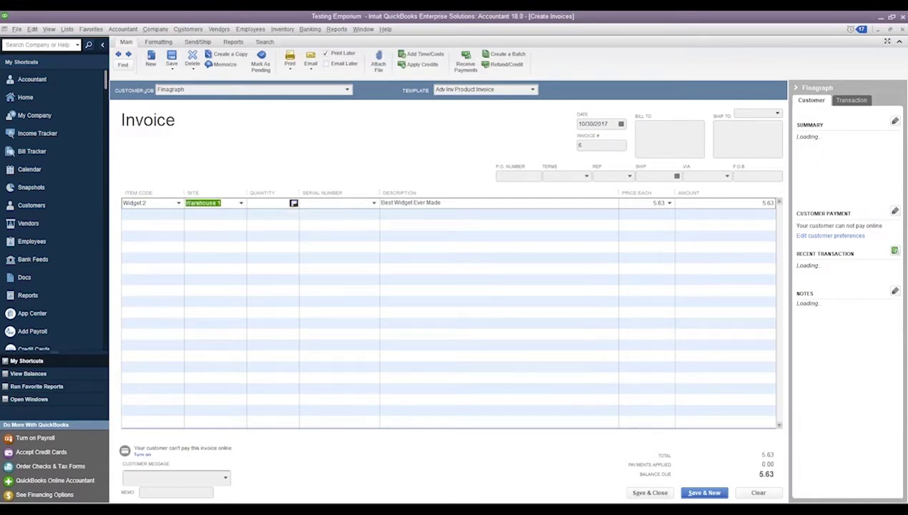
Dismiss the serial number warning and set the Widget 2 quantity to 2
left_click(589, 233)
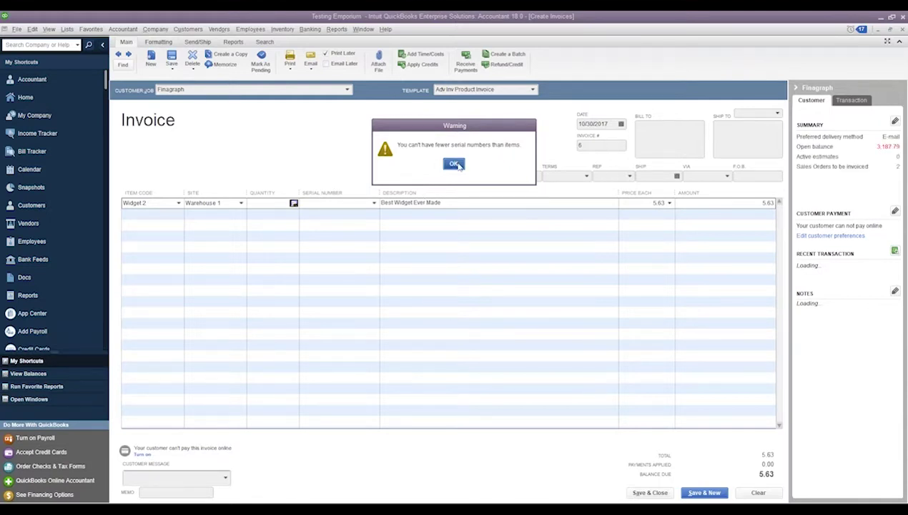
left_click(454, 165)
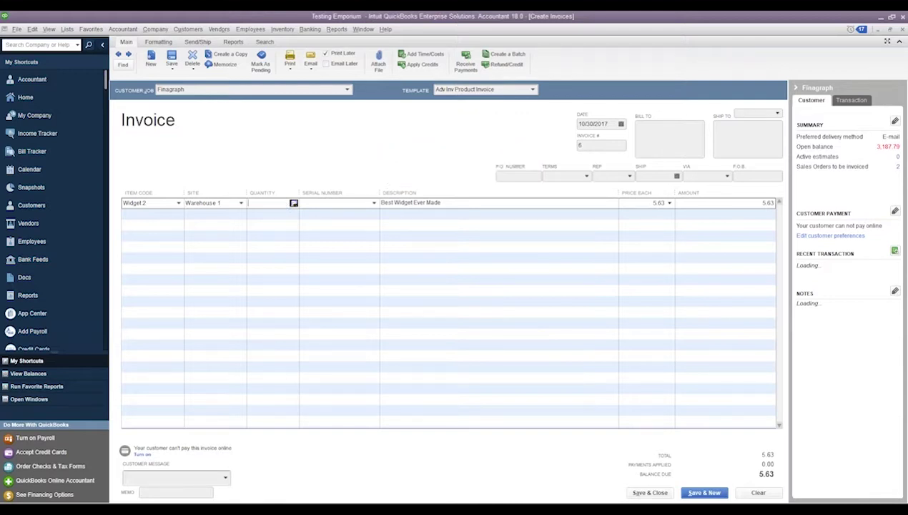
type("2")
left_click(350, 205)
left_click(373, 203)
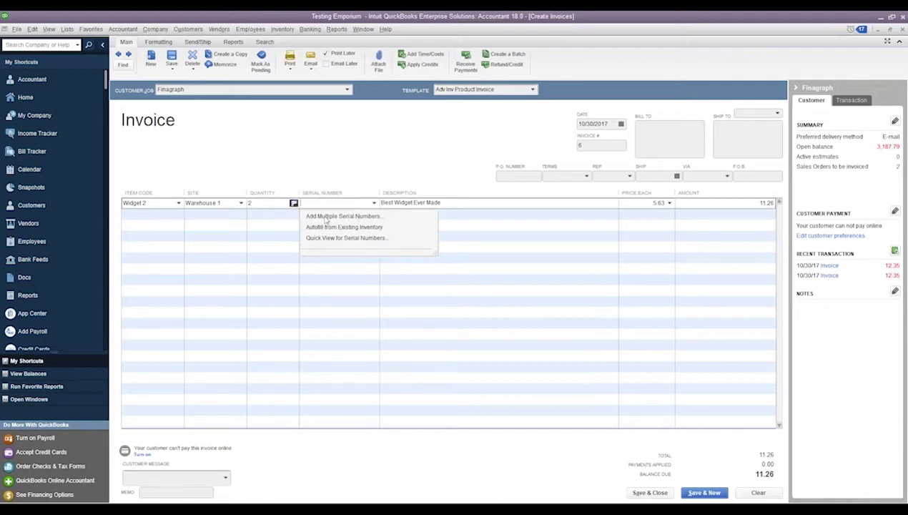
left_click(326, 216)
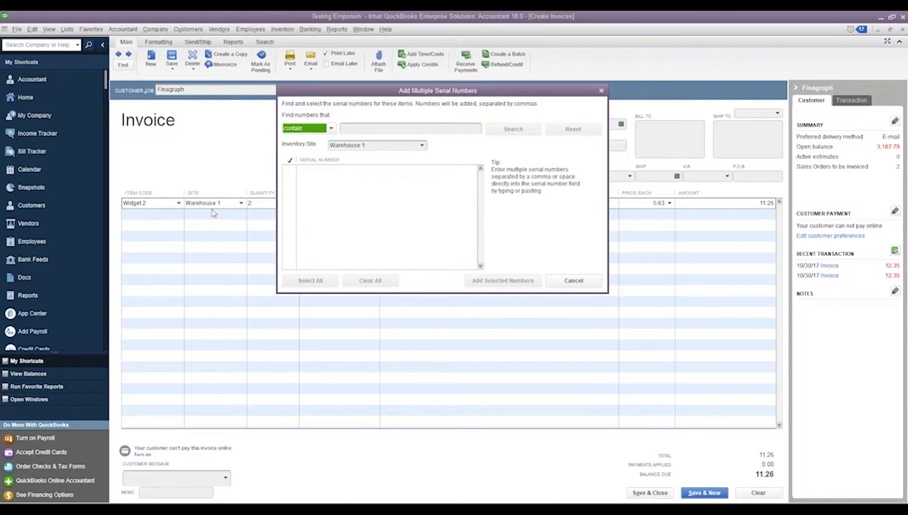
left_click(419, 146)
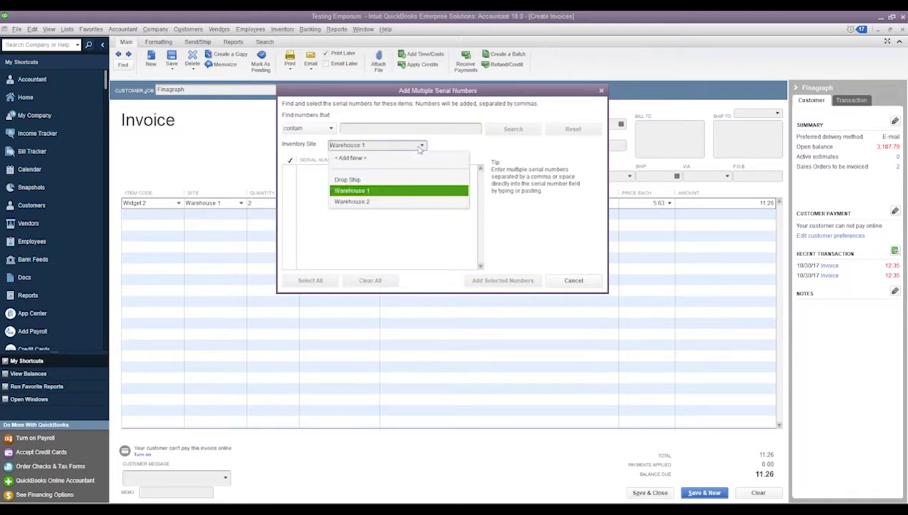
left_click(354, 201)
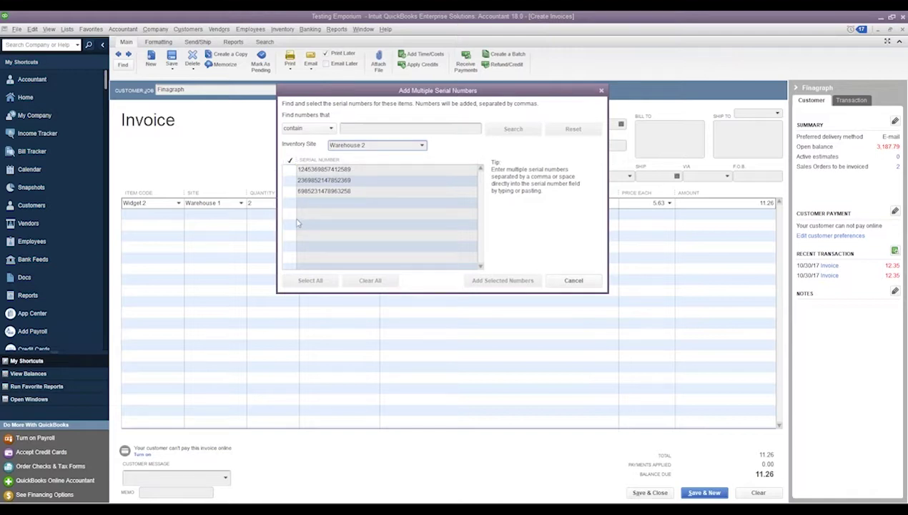
left_click(289, 170)
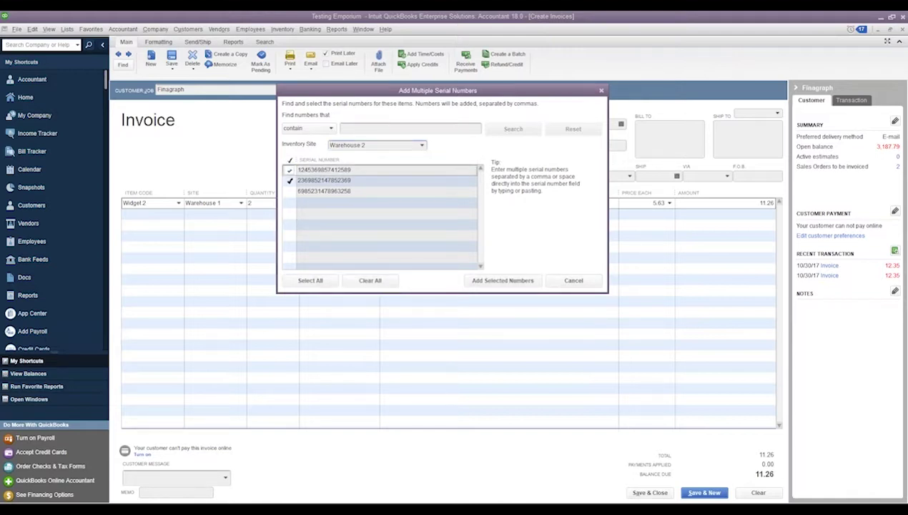
left_click(290, 191)
left_click(290, 170)
left_click(495, 280)
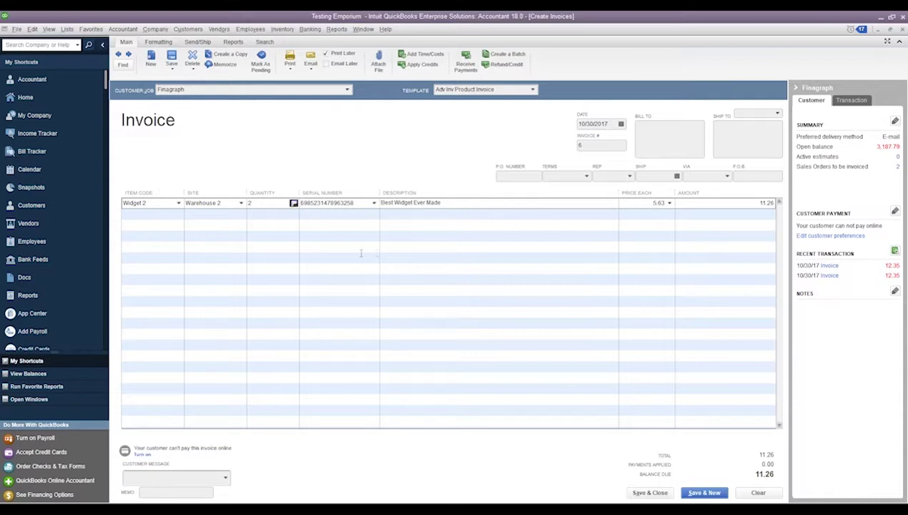
Examine the Warehouse 2 serial numbers available for Widget 2 and close the list without adding any
left_click(374, 203)
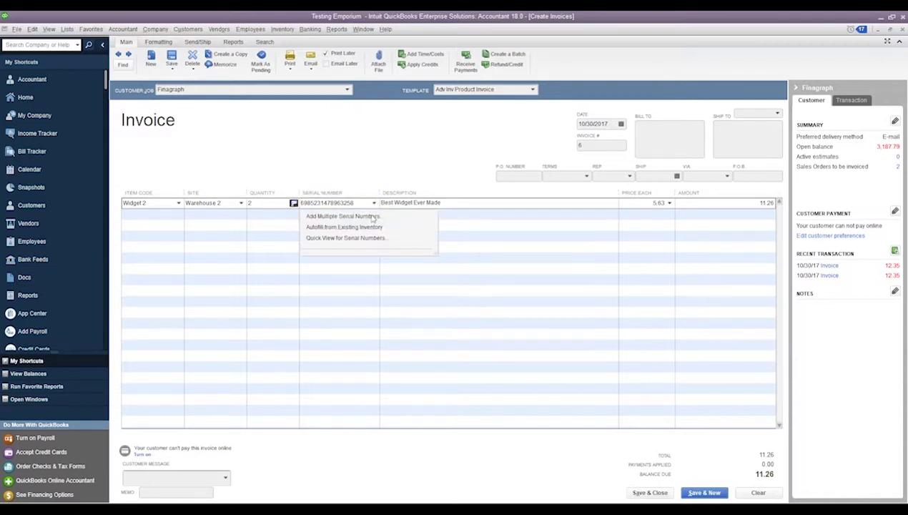
left_click(332, 217)
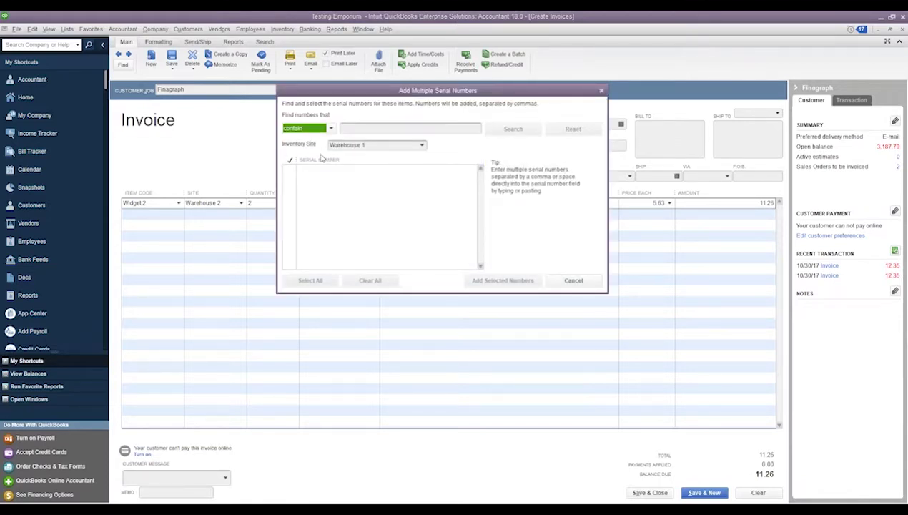
left_click(421, 145)
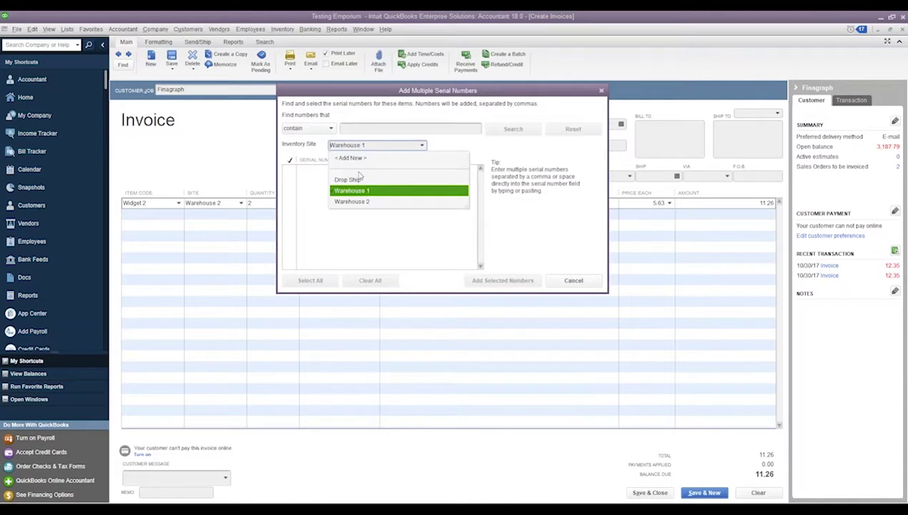
left_click(350, 203)
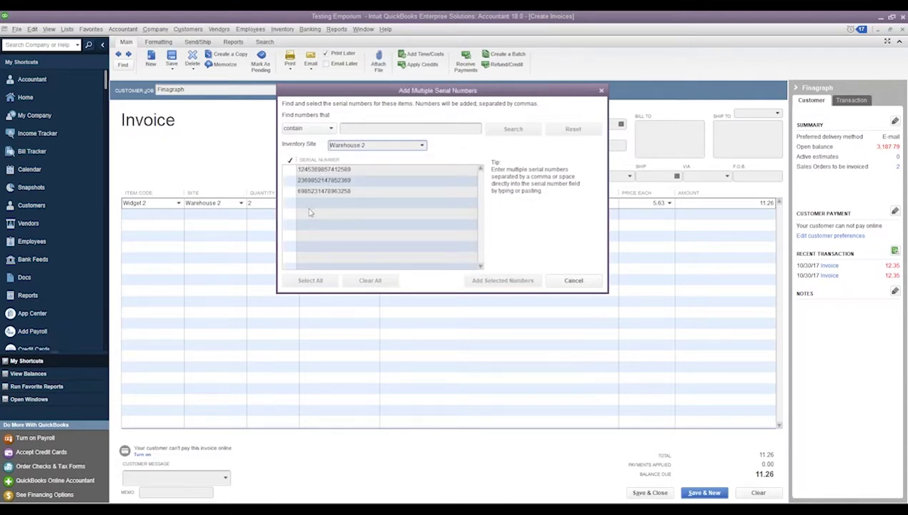
left_click(599, 94)
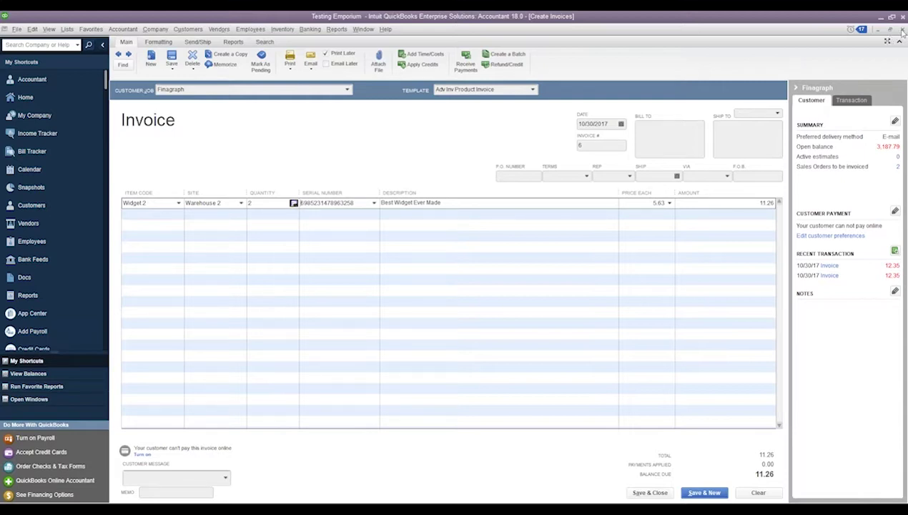
Close the invoice, dismissing the warning, and open a maximized Transfer Inventory form
left_click(903, 30)
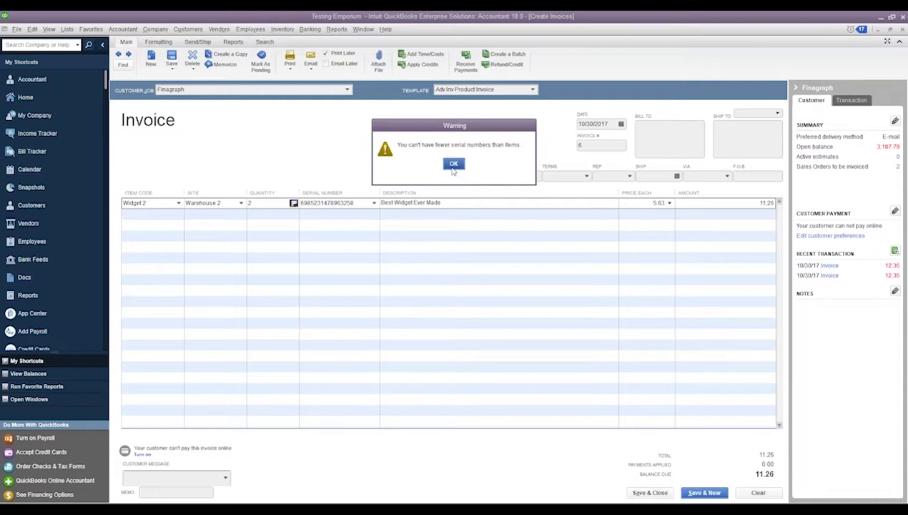
left_click(453, 169)
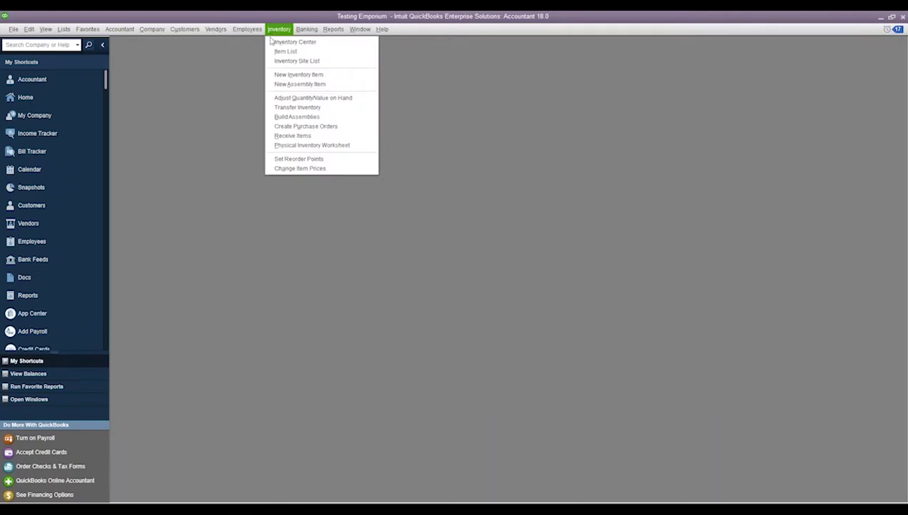
left_click(296, 107)
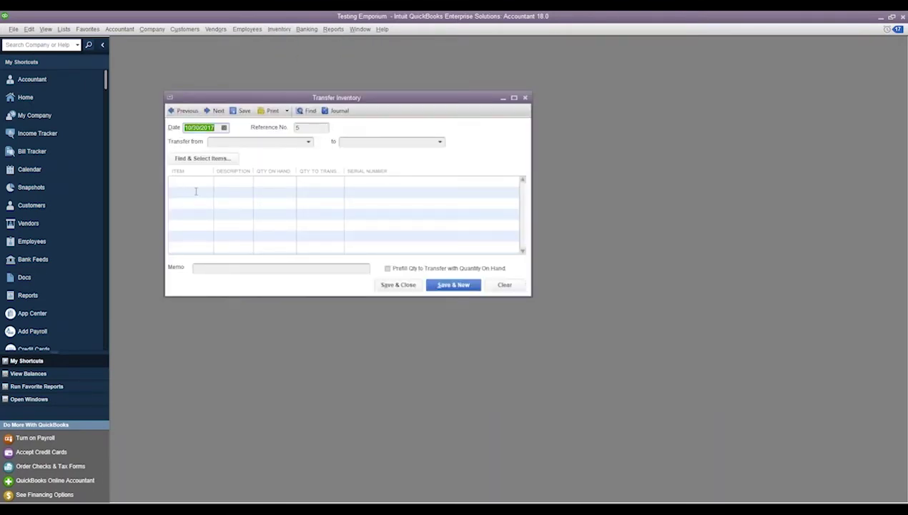
left_click(514, 99)
left_click(152, 112)
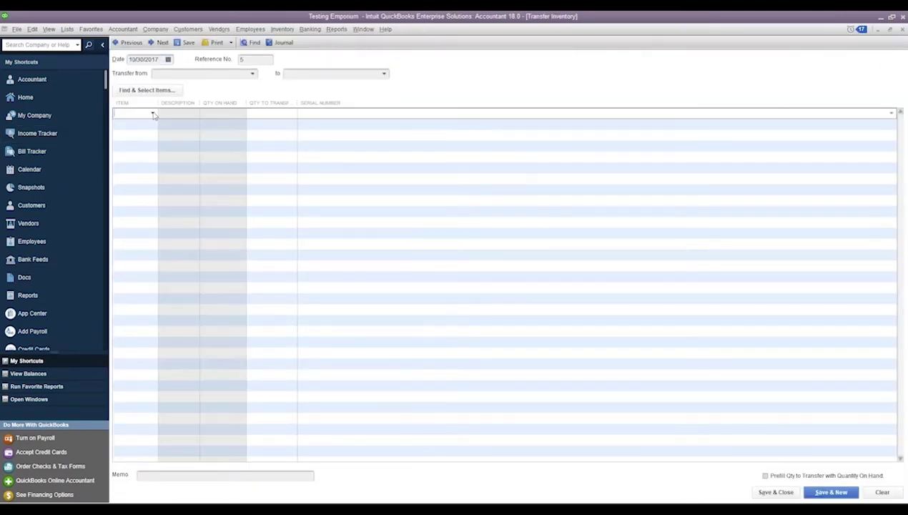
left_click(153, 113)
left_click(145, 169)
left_click(879, 492)
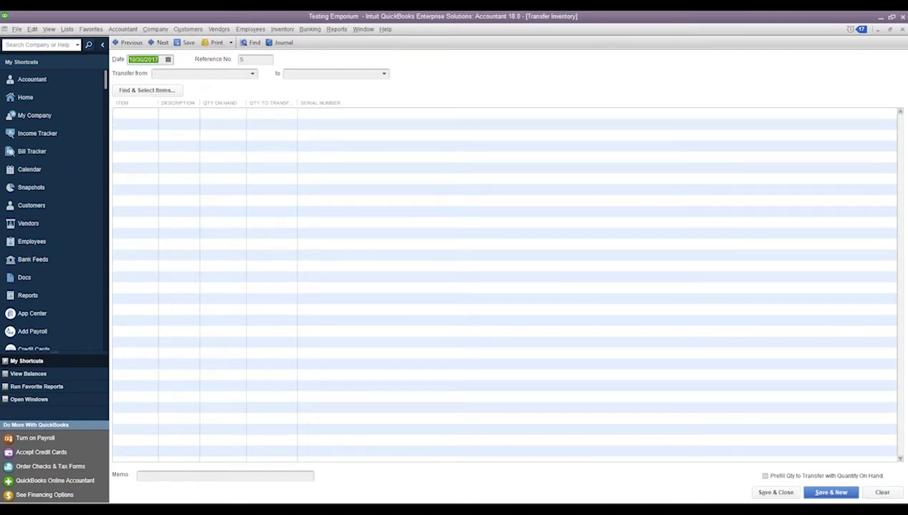